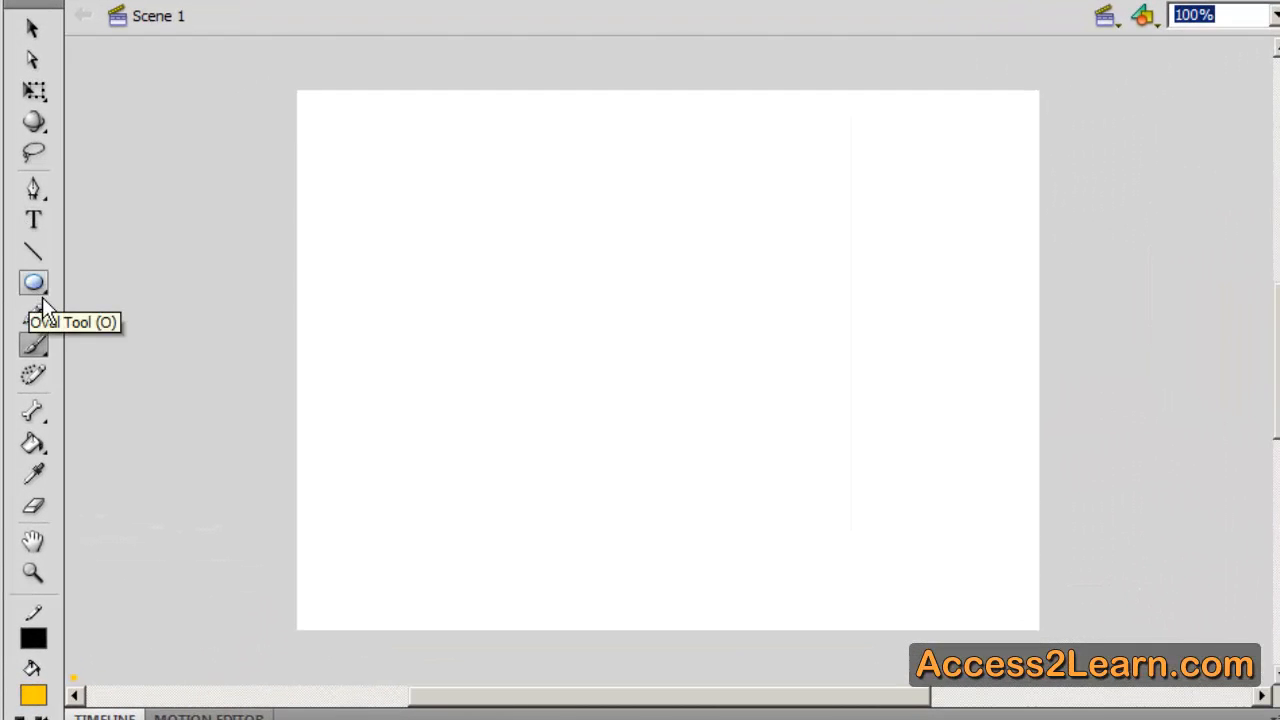
- Draw an orange-yellow circle with a black outline near the middle of the stage using the Oval tool, and undo it
click(42, 297)
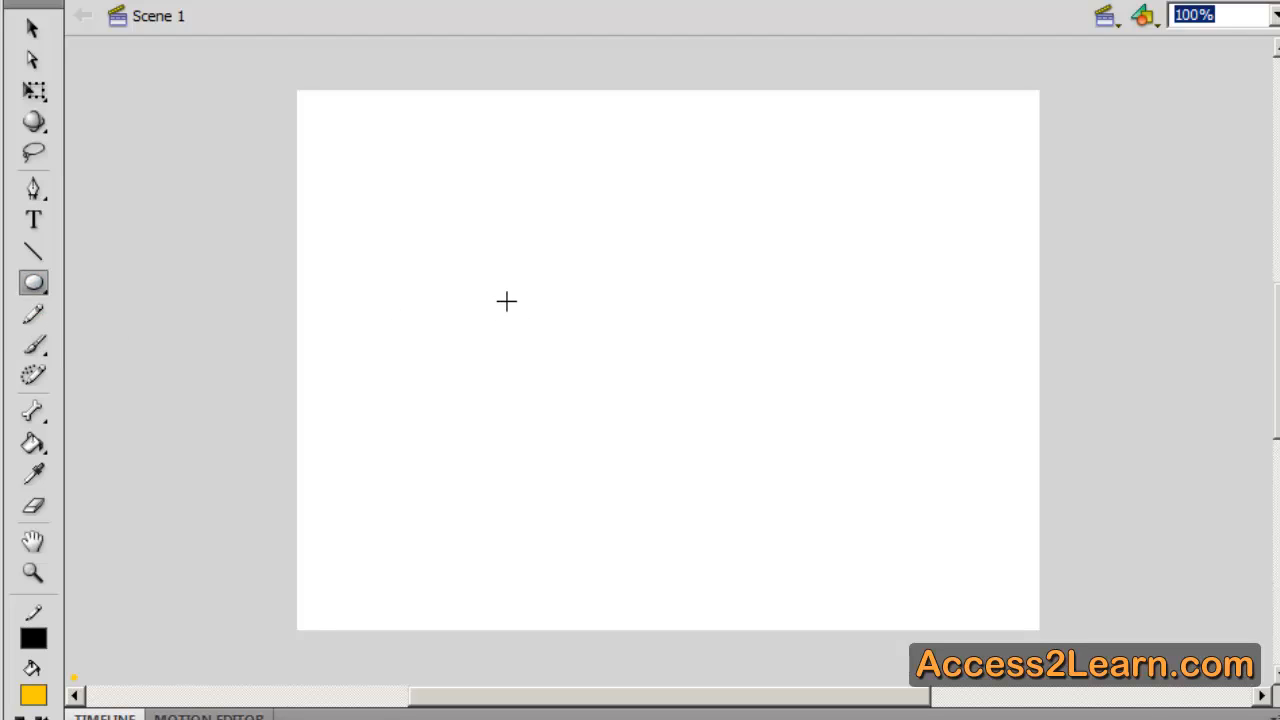
drag(498, 288, 669, 458)
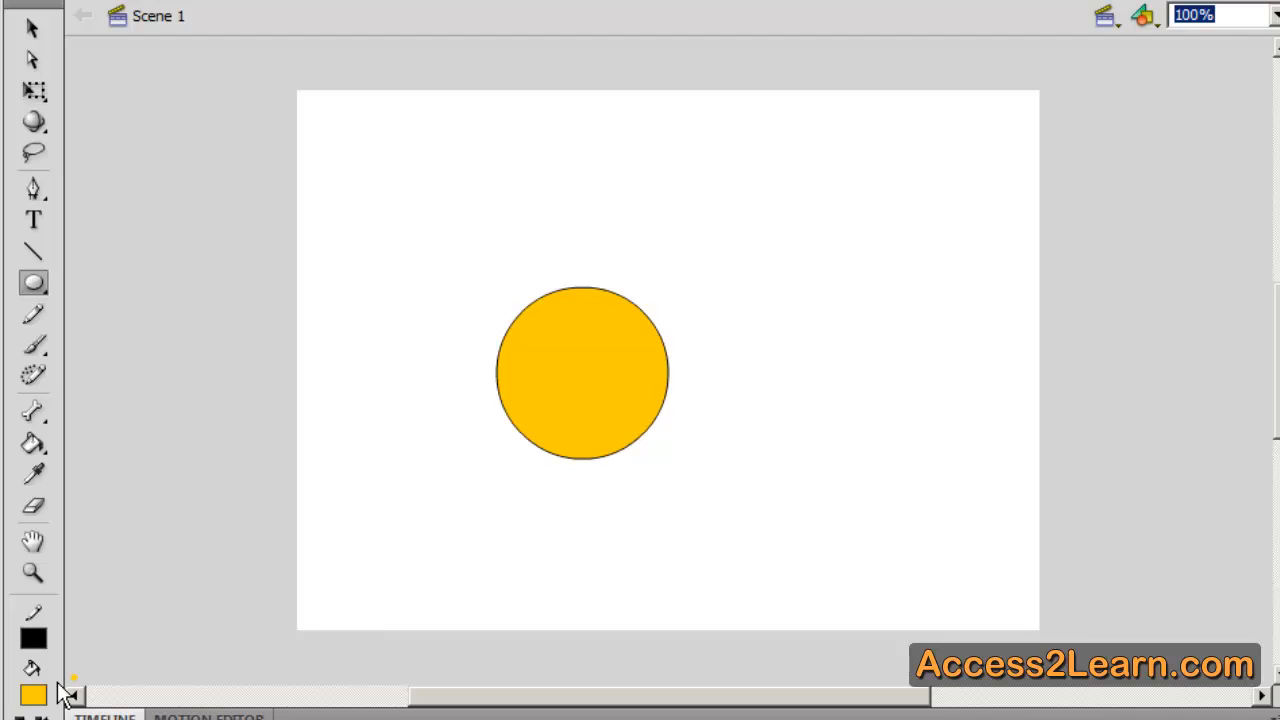
key(ctrl+z)
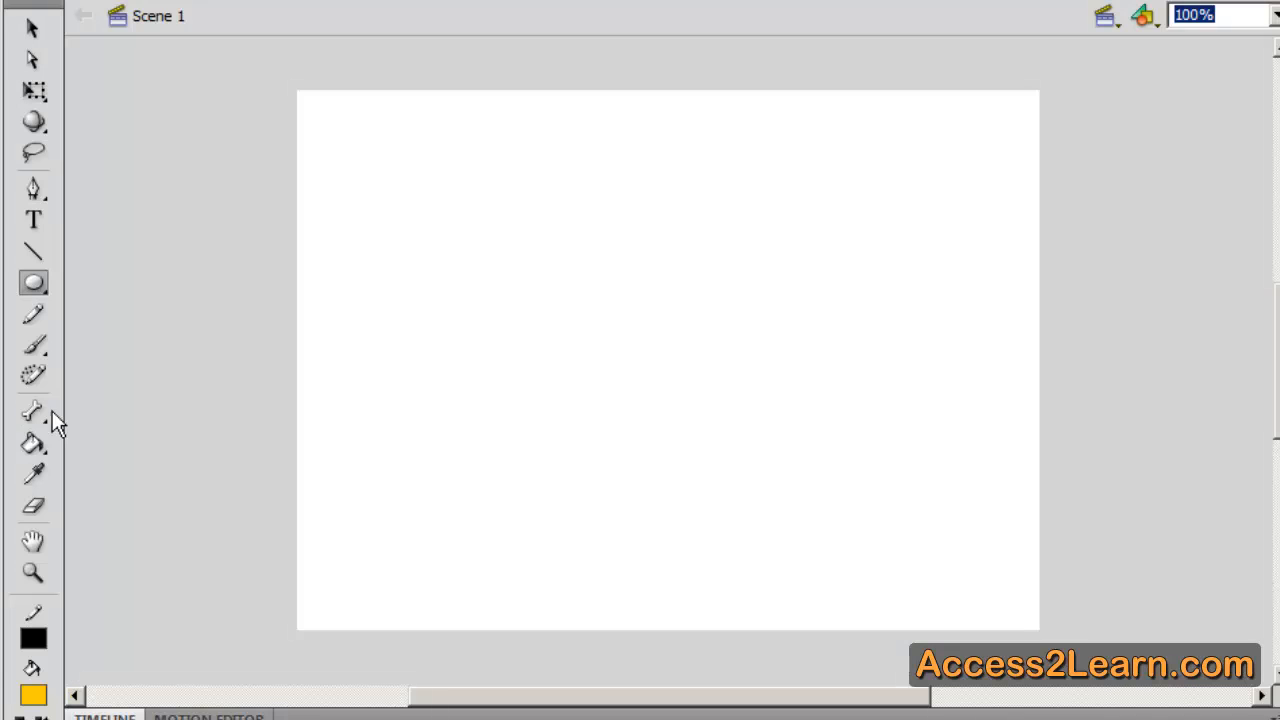
- Draw a wavy freehand line across the stage with the Pencil tool and a Brush tool stroke below it
click(54, 325)
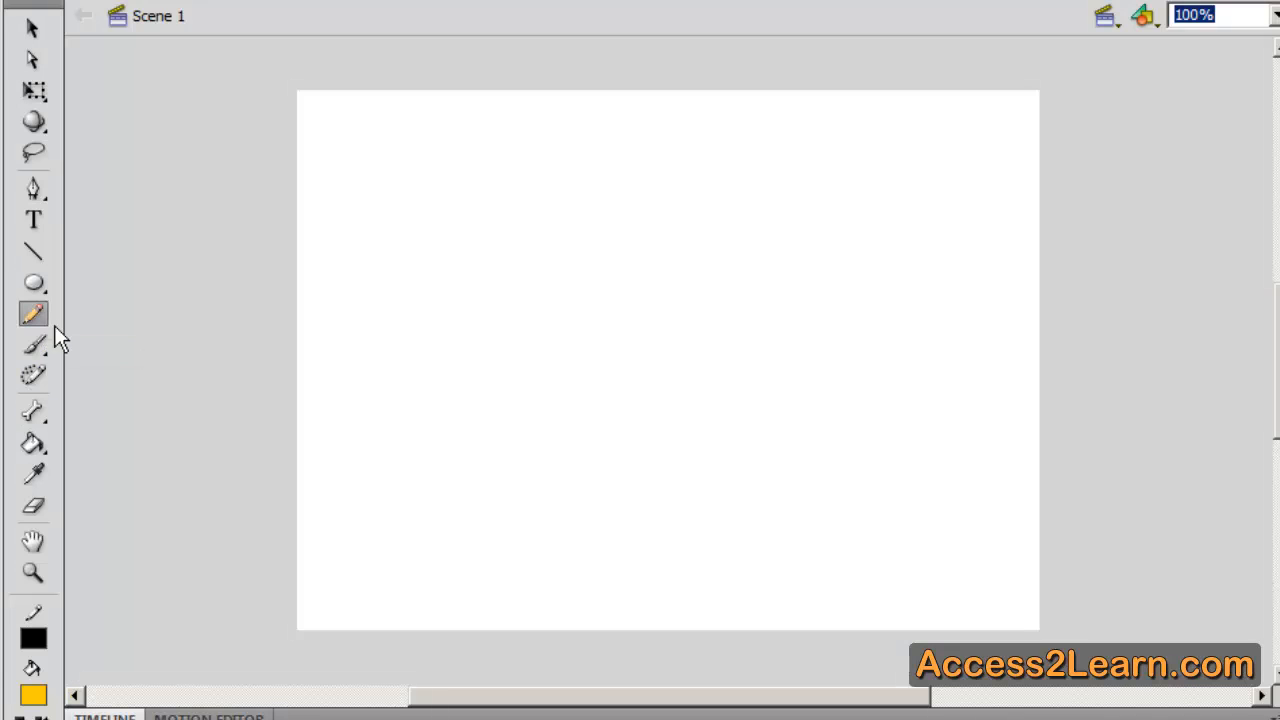
mouse_move(430, 320)
mouse_down()
mouse_move(505, 291)
mouse_move(732, 331)
mouse_move(790, 284)
mouse_up()
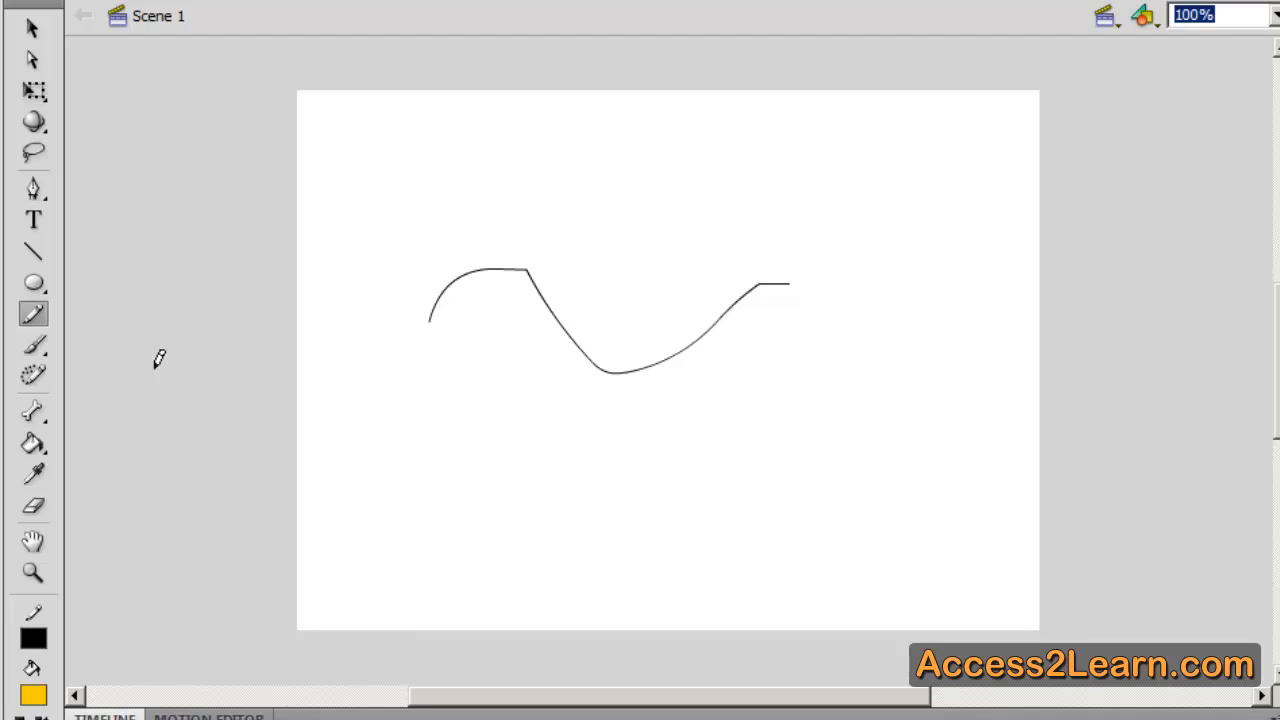
click(48, 364)
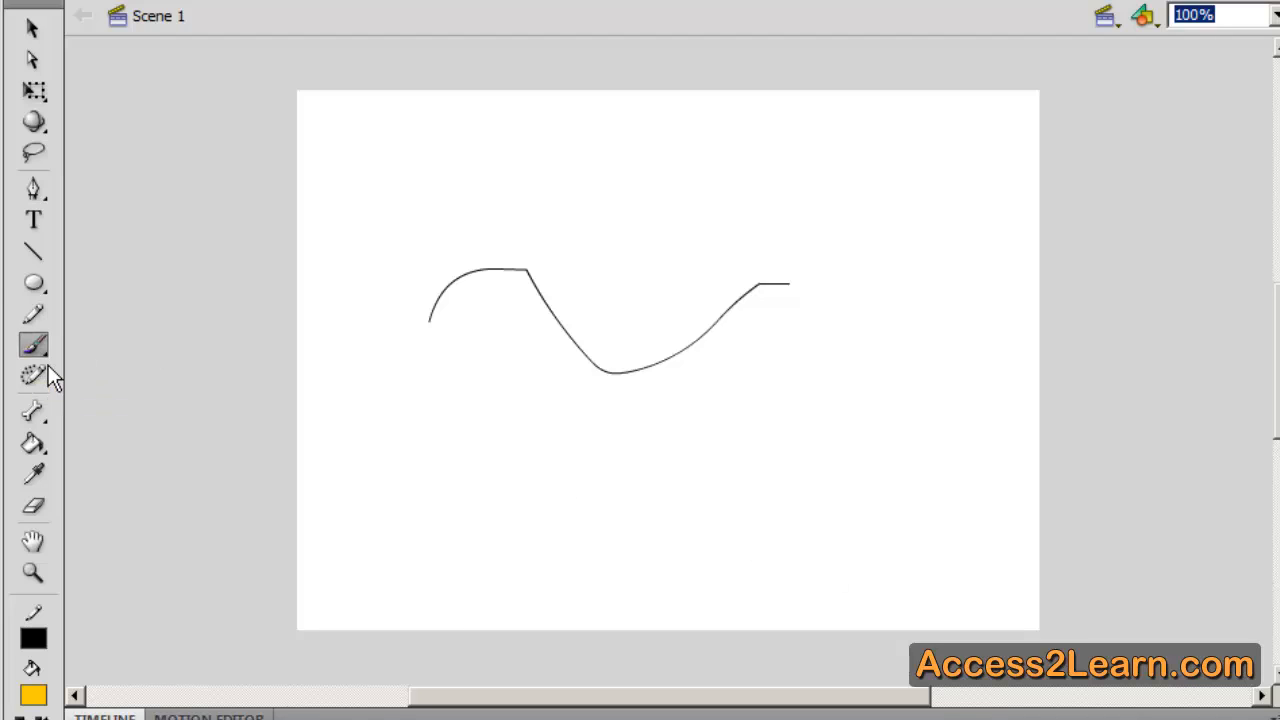
mouse_move(404, 494)
mouse_down()
mouse_move(511, 443)
mouse_move(828, 421)
mouse_up()
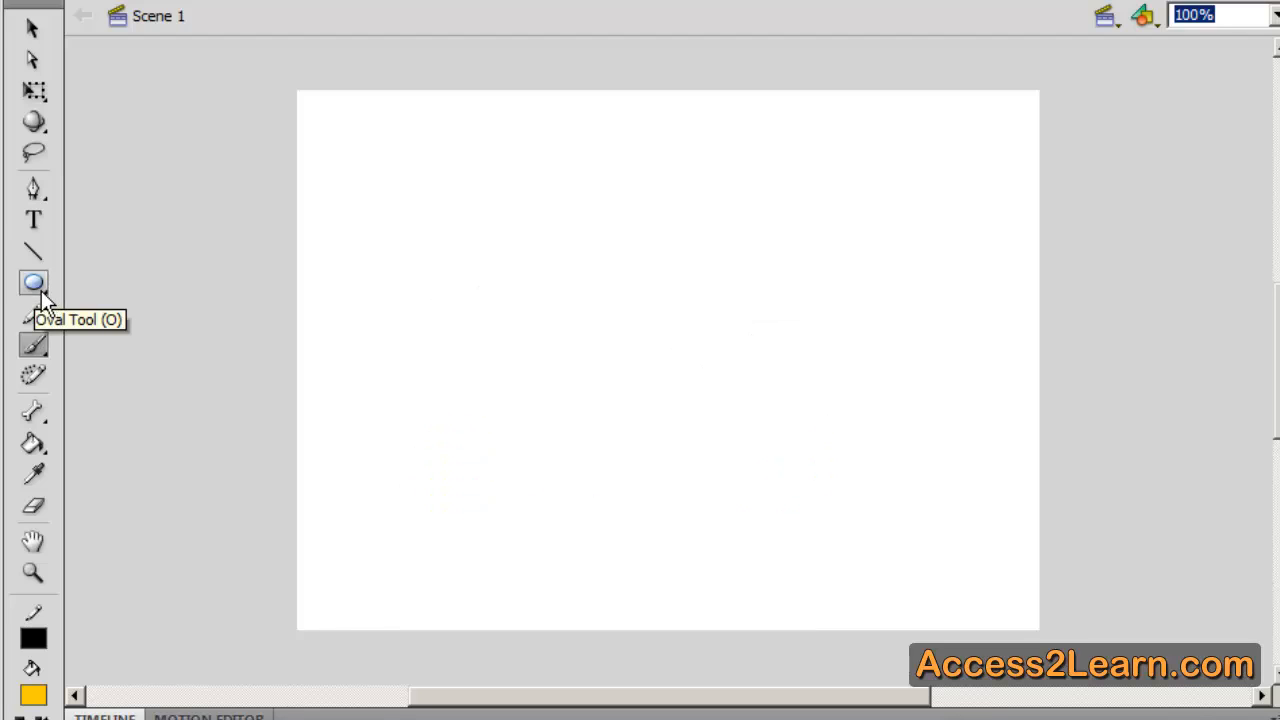
- Draw two overlapping rectangles on the stage with the Rectangle tool, the second covering the lower-left corner of the first
click(41, 290)
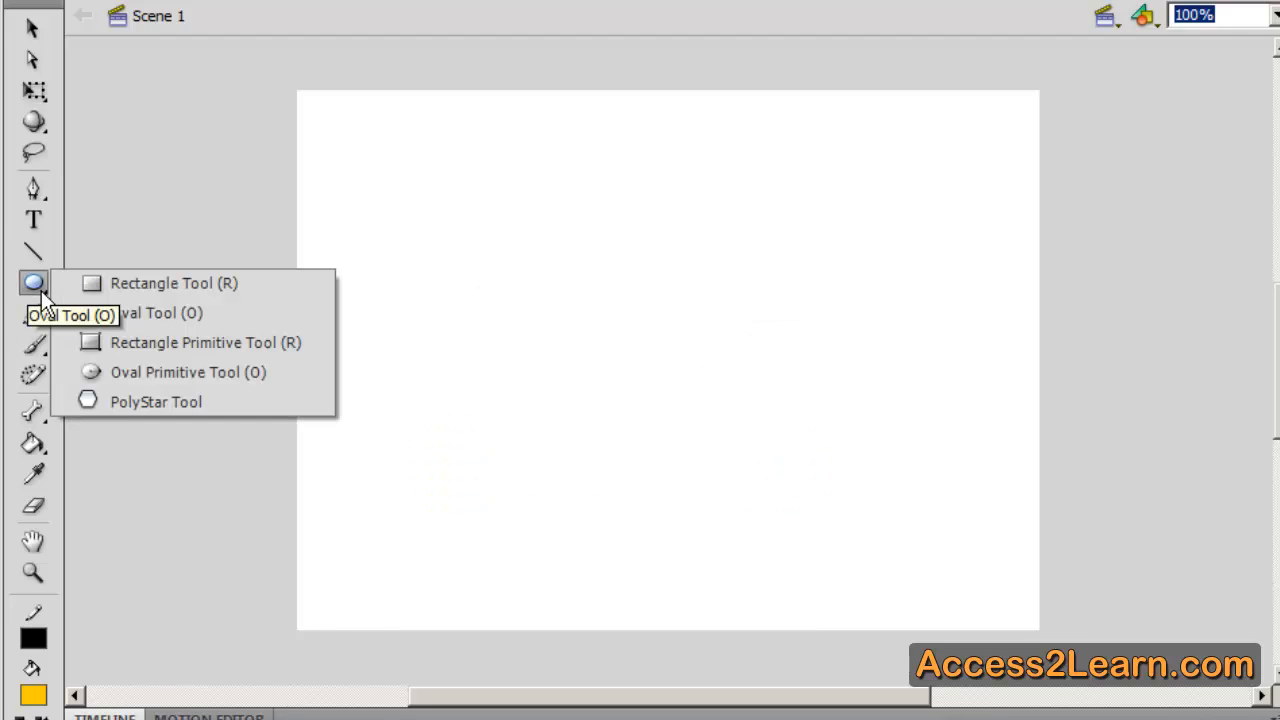
click(140, 284)
drag(524, 246, 687, 389)
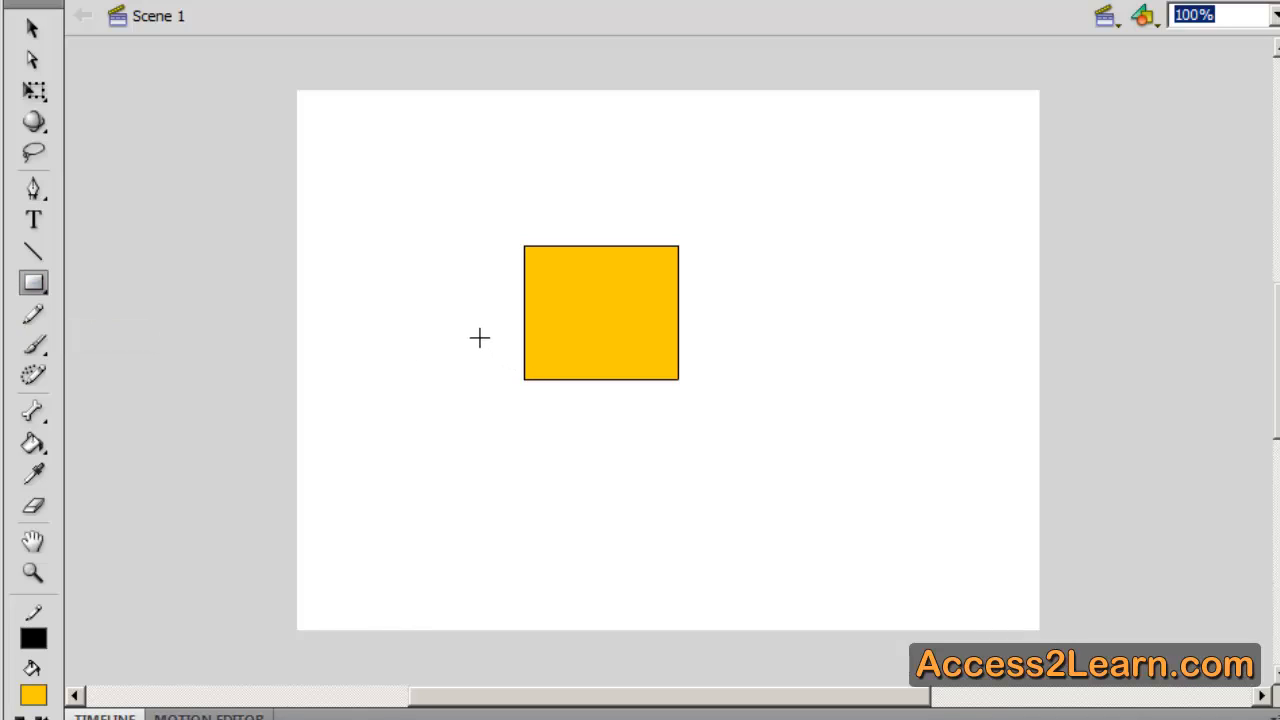
drag(471, 331, 607, 440)
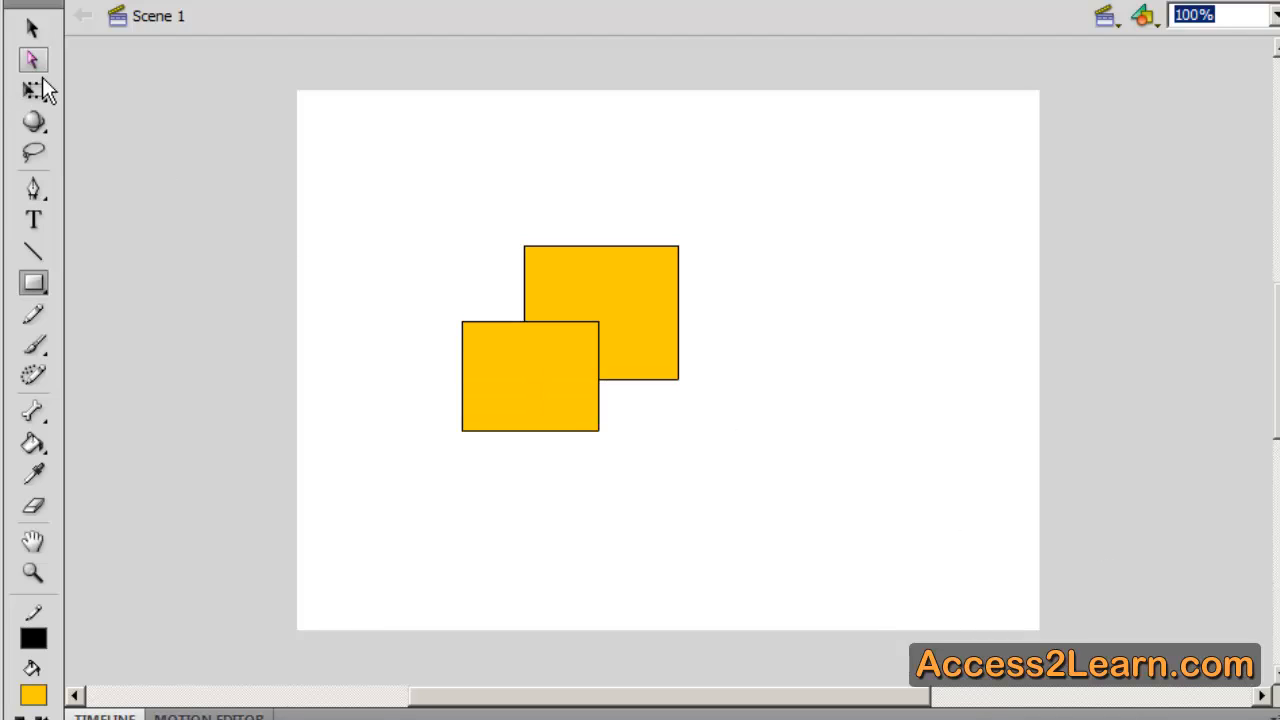
- Try to move the upper rectangle away from the lower one, and undo the move
click(33, 28)
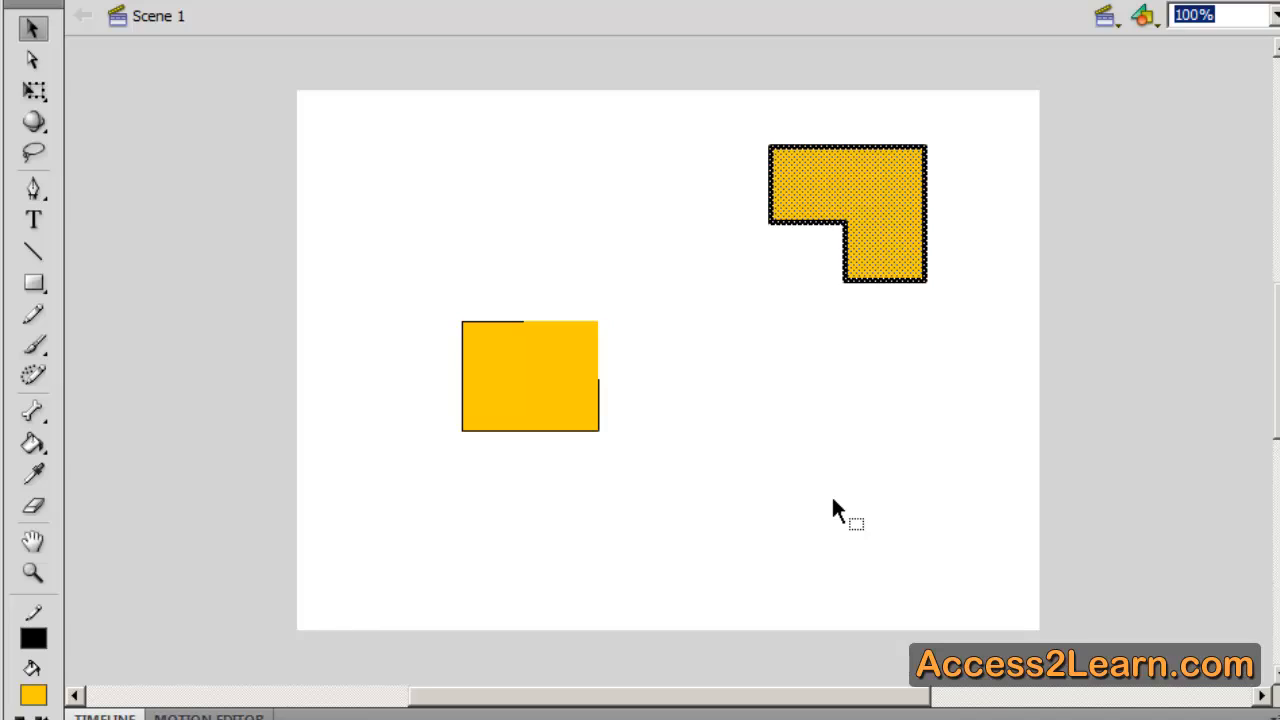
key(ctrl+z)
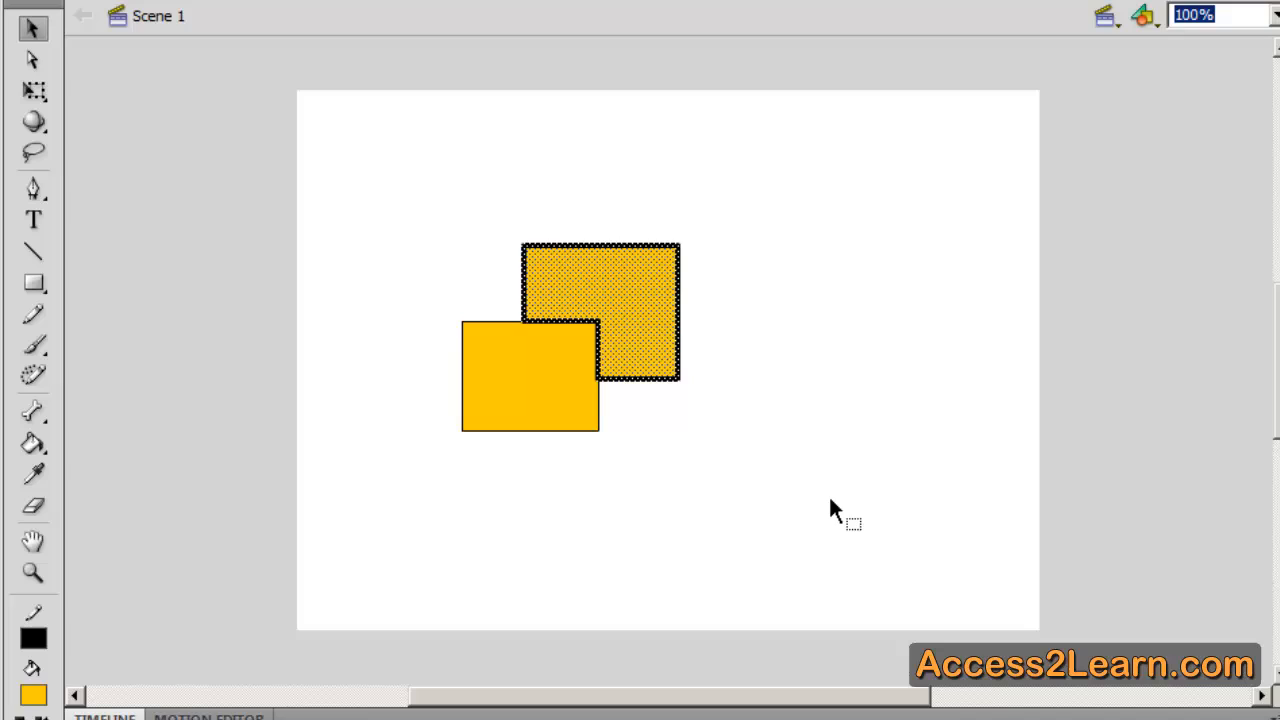
- Delete the two outline segments that separate the overlapping rectangles
click(642, 390)
click(582, 322)
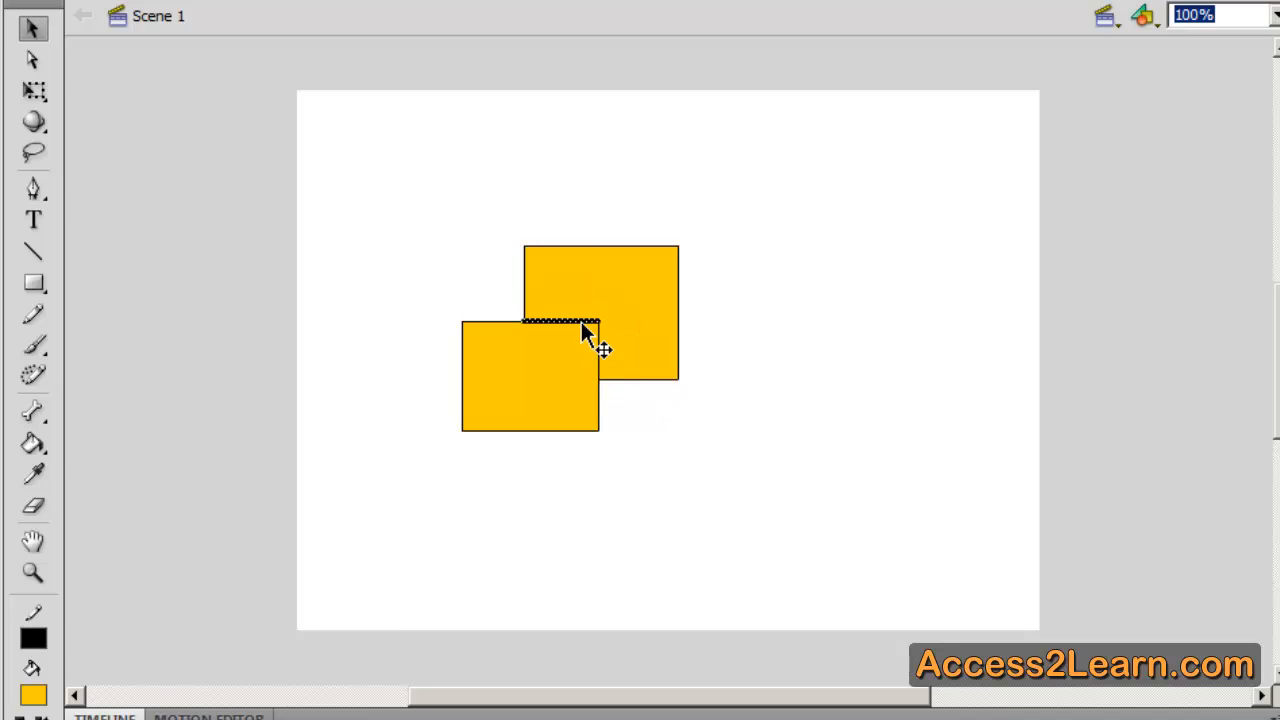
key(Delete)
click(598, 336)
key(Delete)
- Move the merged rectangle shape with its outline to the stage's upper-right area, and delete it
double_click(605, 342)
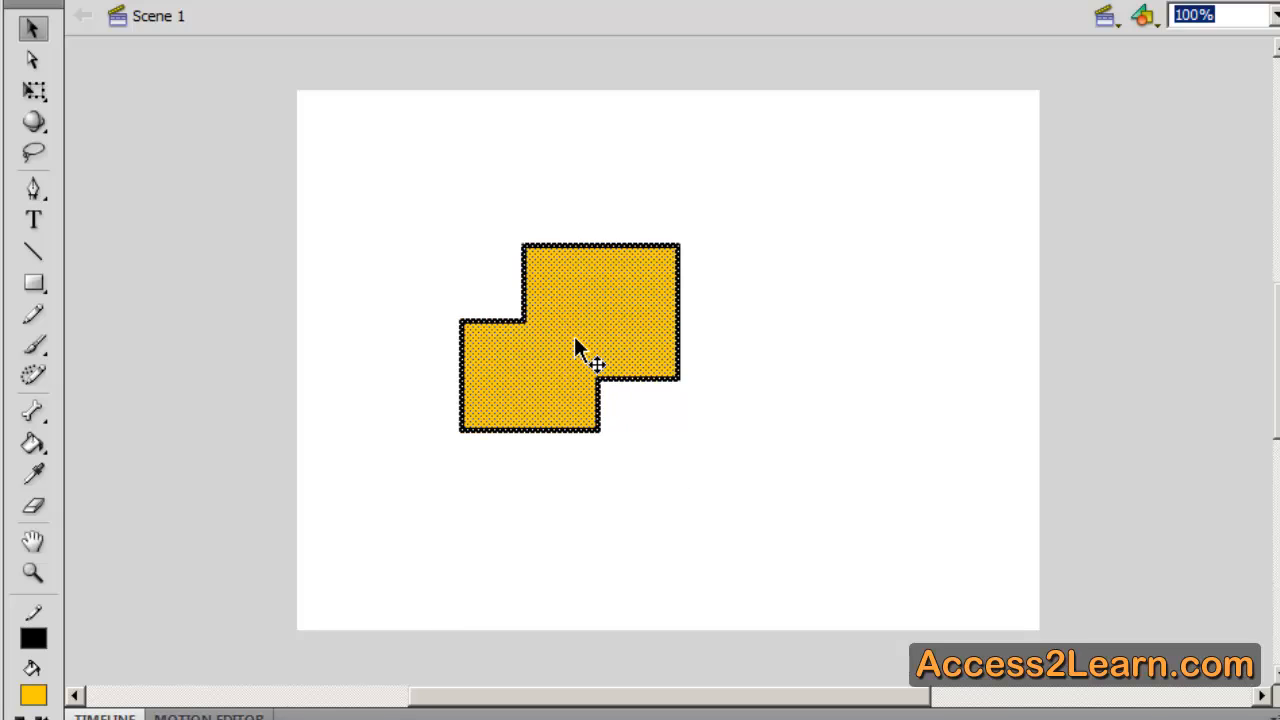
drag(557, 366, 816, 226)
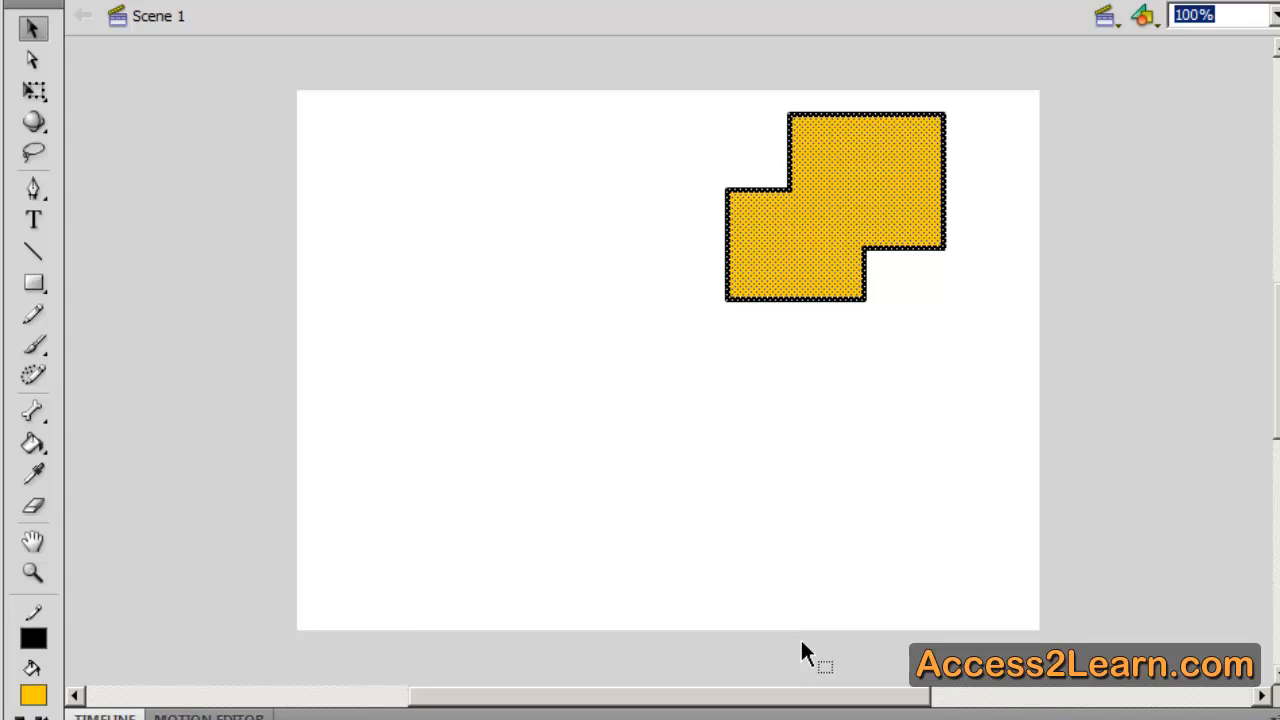
key(Delete)
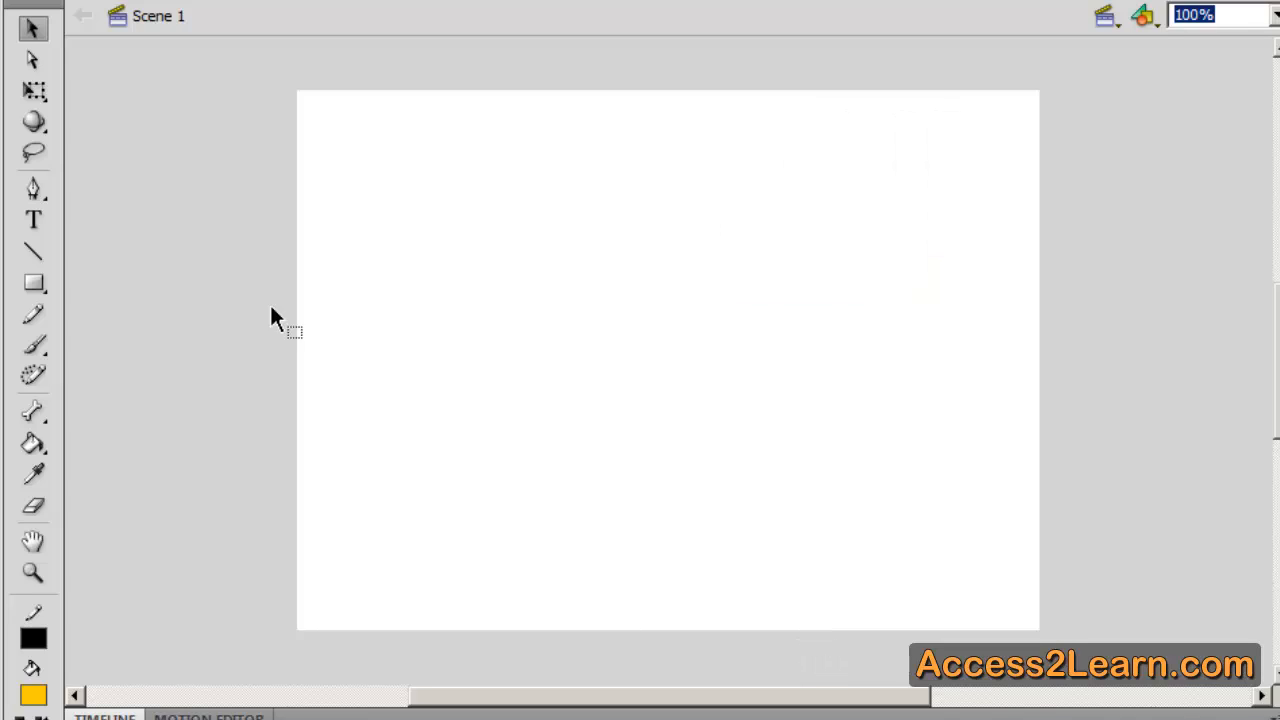
- Draw a horizontal line across the upper part of the stage and a diagonal line below it with the Line tool
click(33, 252)
drag(445, 236, 826, 236)
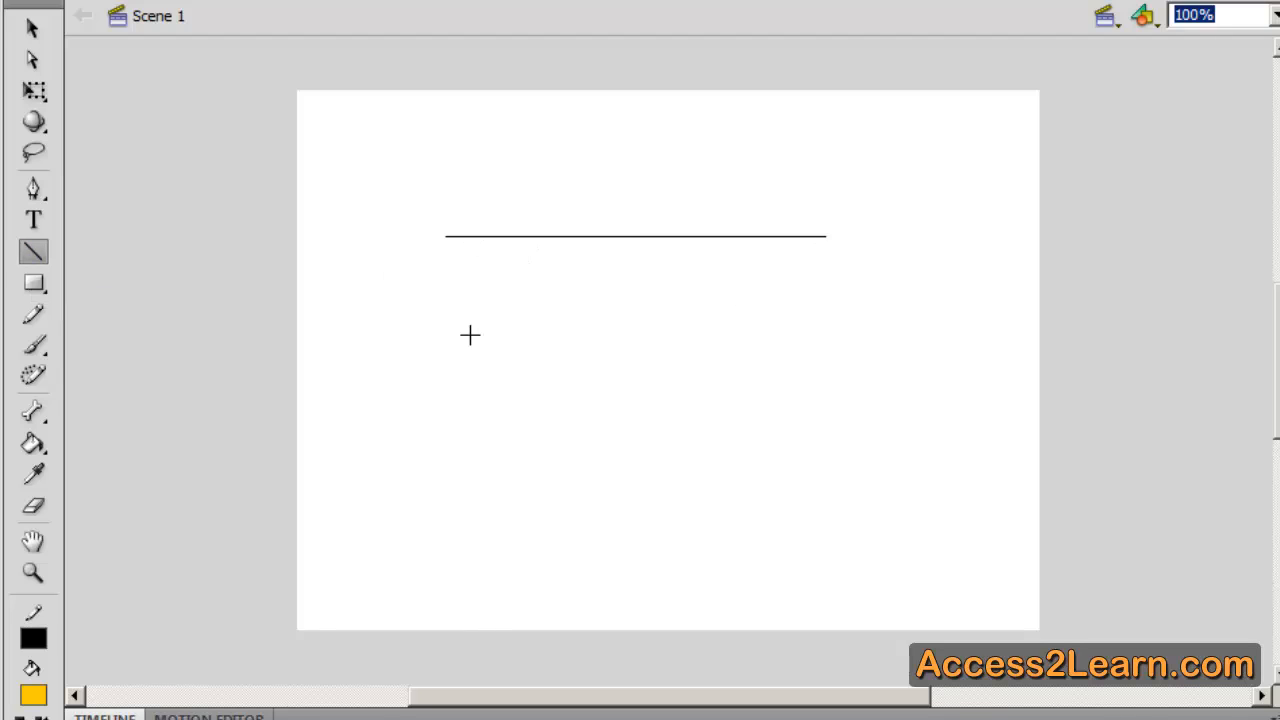
mouse_move(470, 335)
mouse_down()
mouse_move(952, 267)
mouse_move(838, 526)
mouse_up()
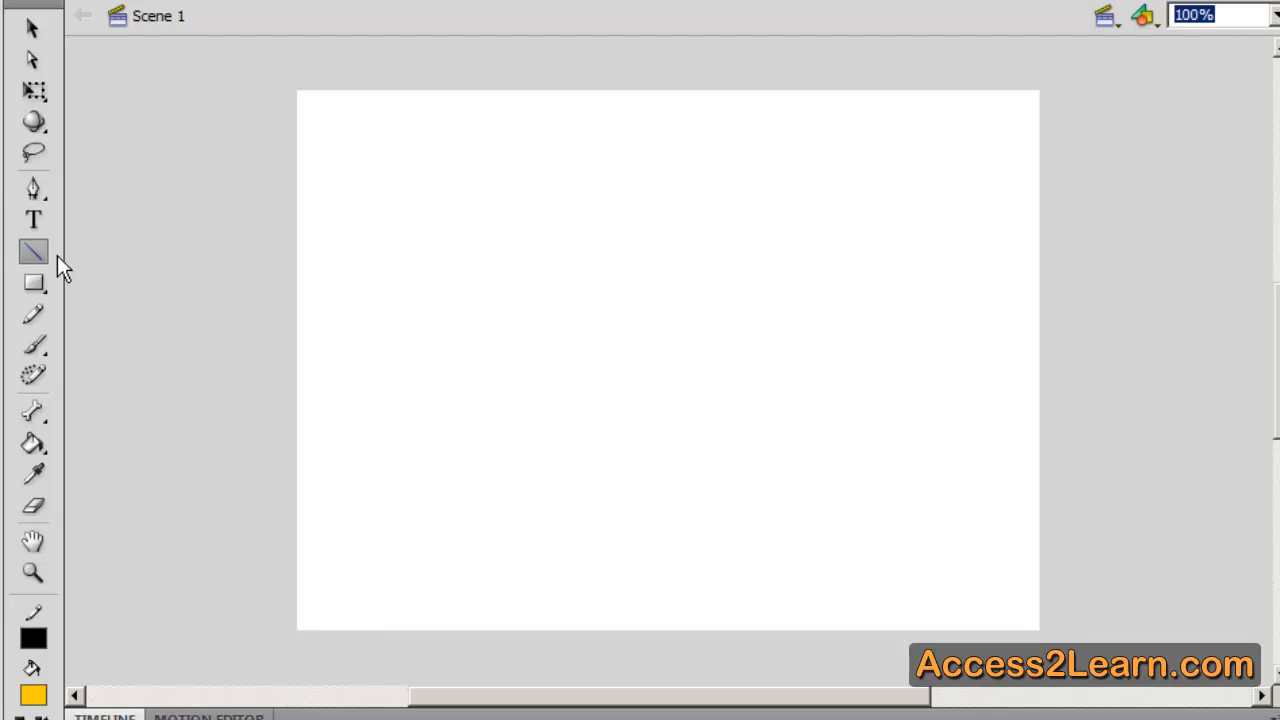
- Add a text box about 104 px wide reading "Sample Text" in the upper middle of the stage and color it dark green
drag(618, 248, 758, 262)
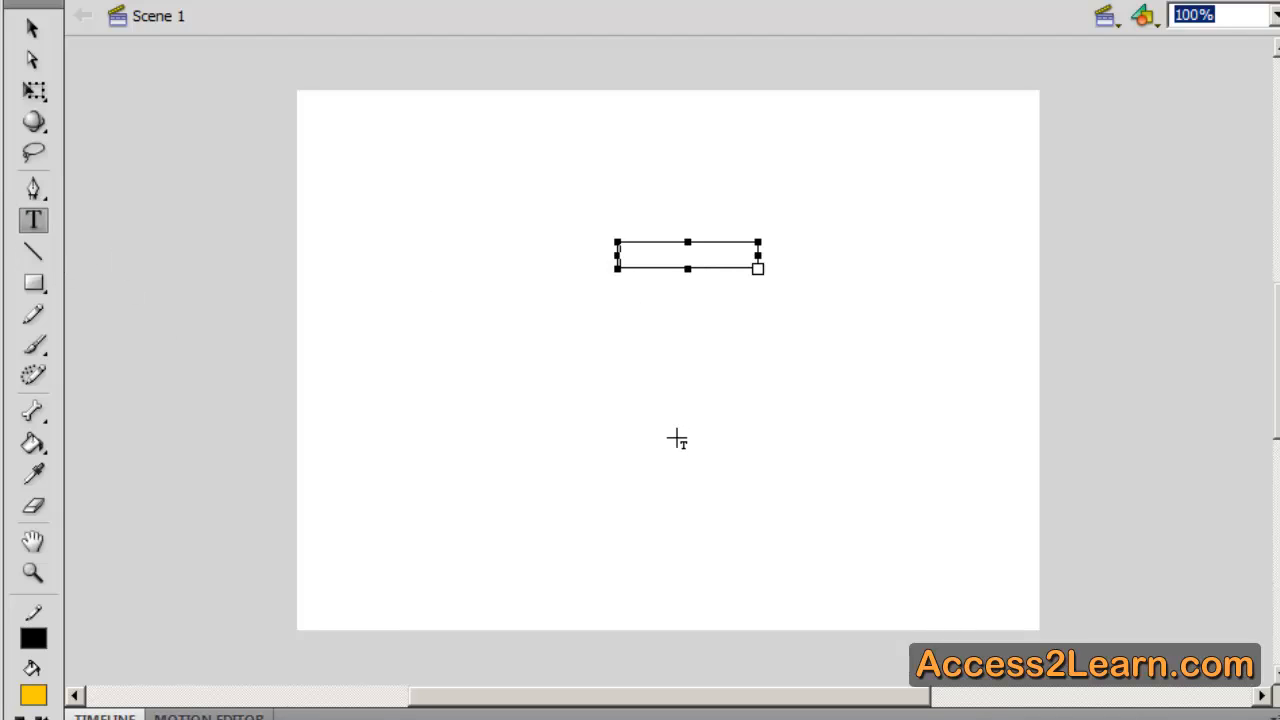
text(Sample Text)
click(32, 28)
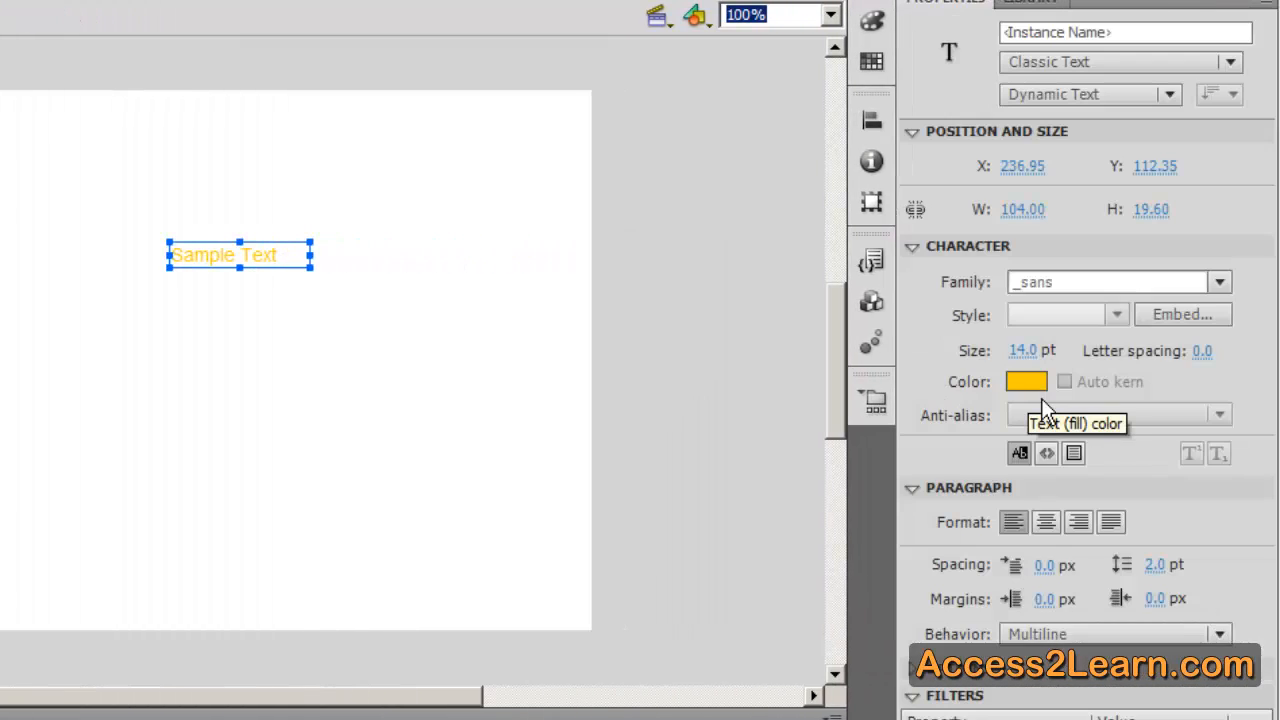
click(1040, 390)
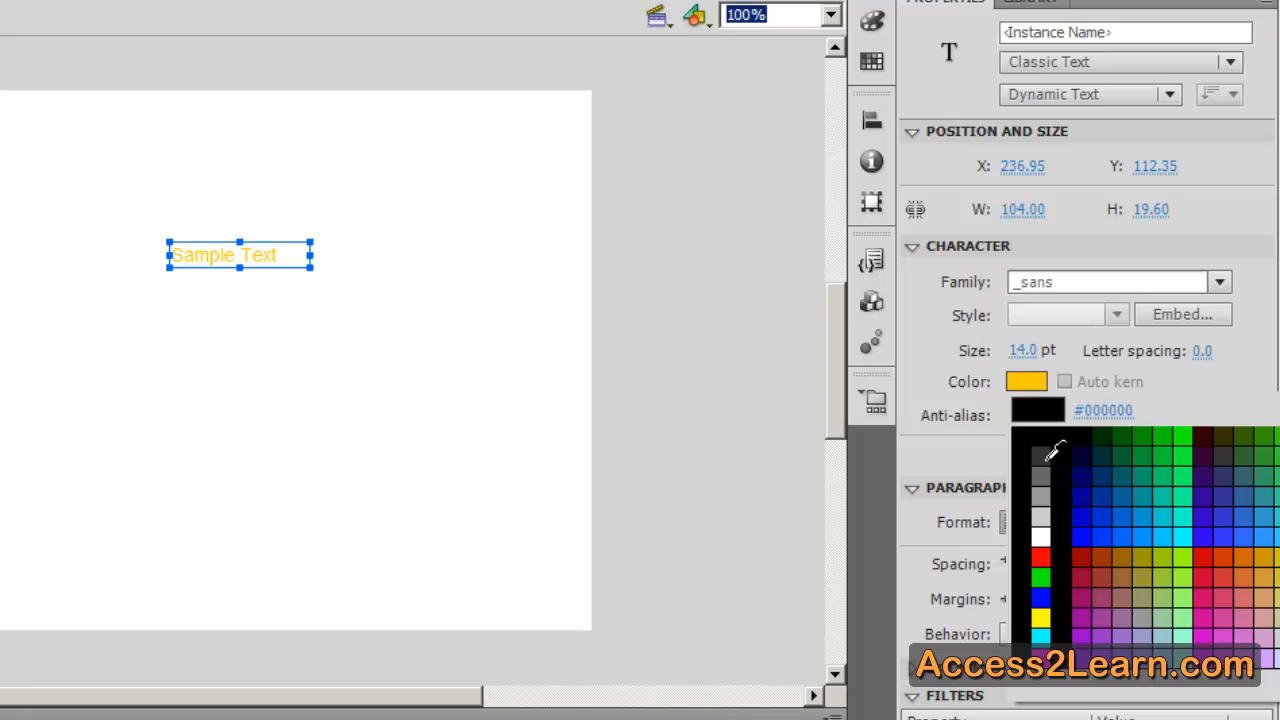
click(1138, 452)
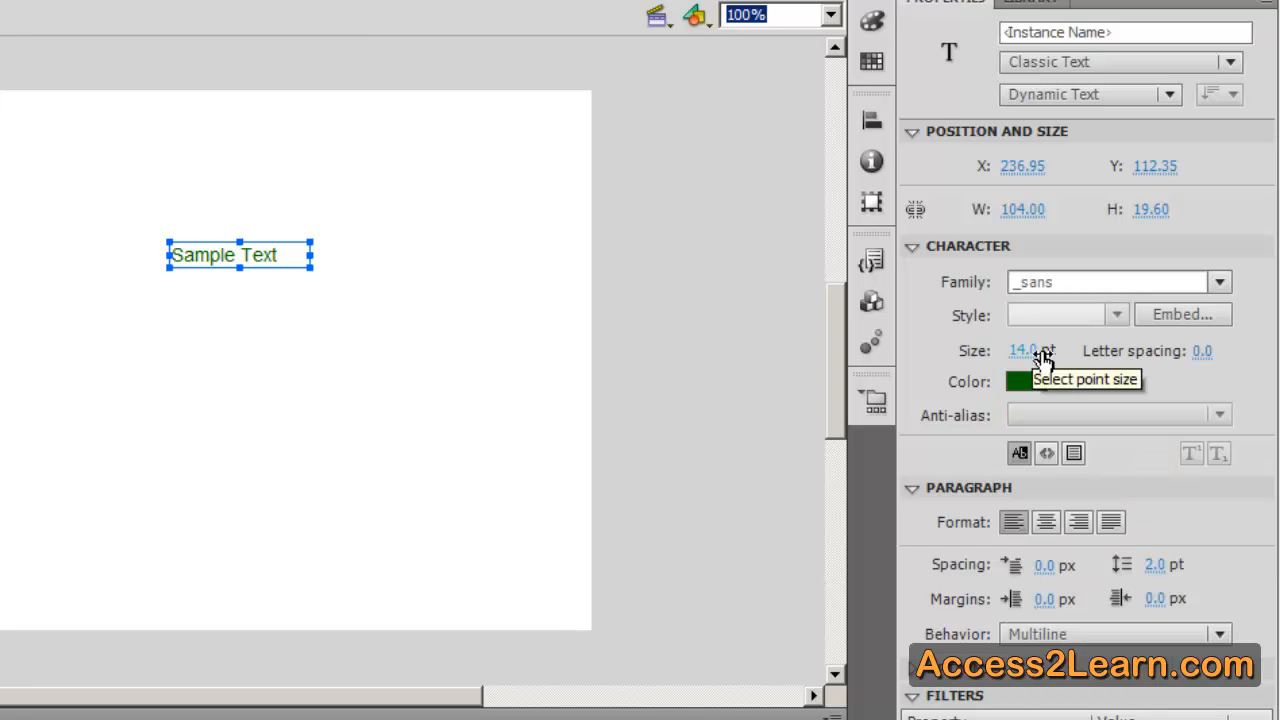
- Set the sample text's size to 24 pt and change its font family to Aparajita
click(1040, 352)
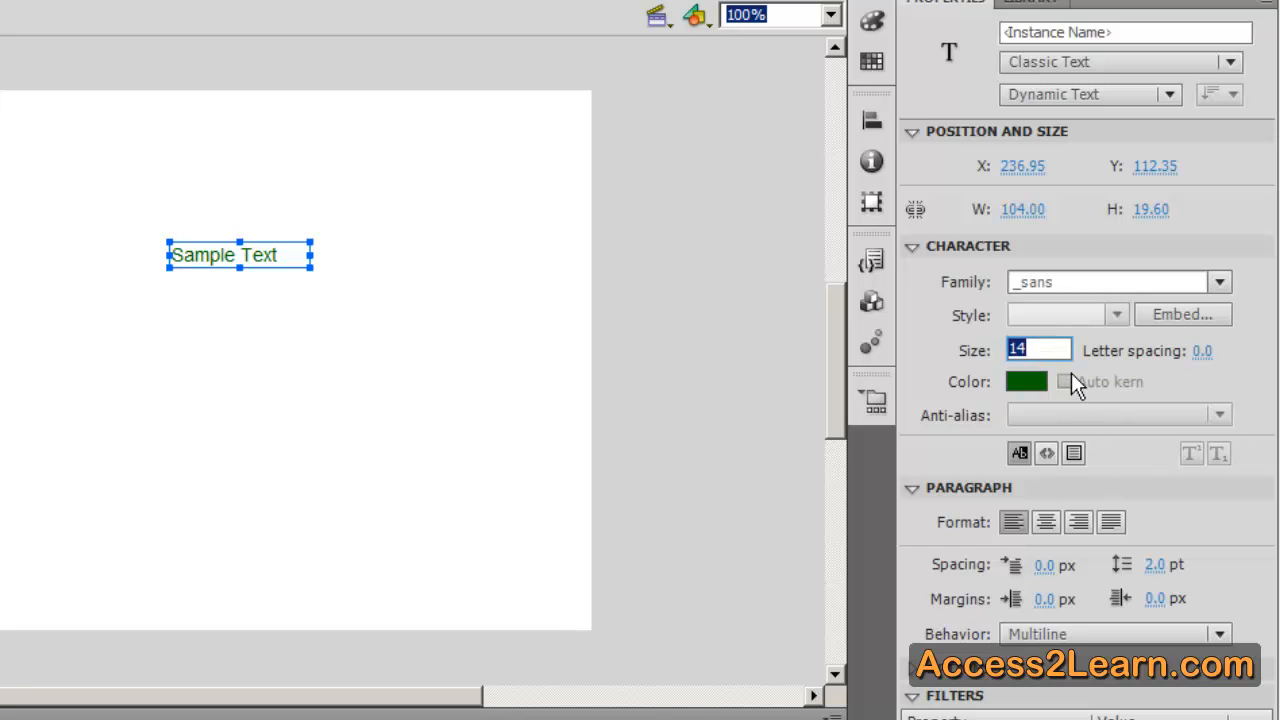
text(24)
key(Tab)
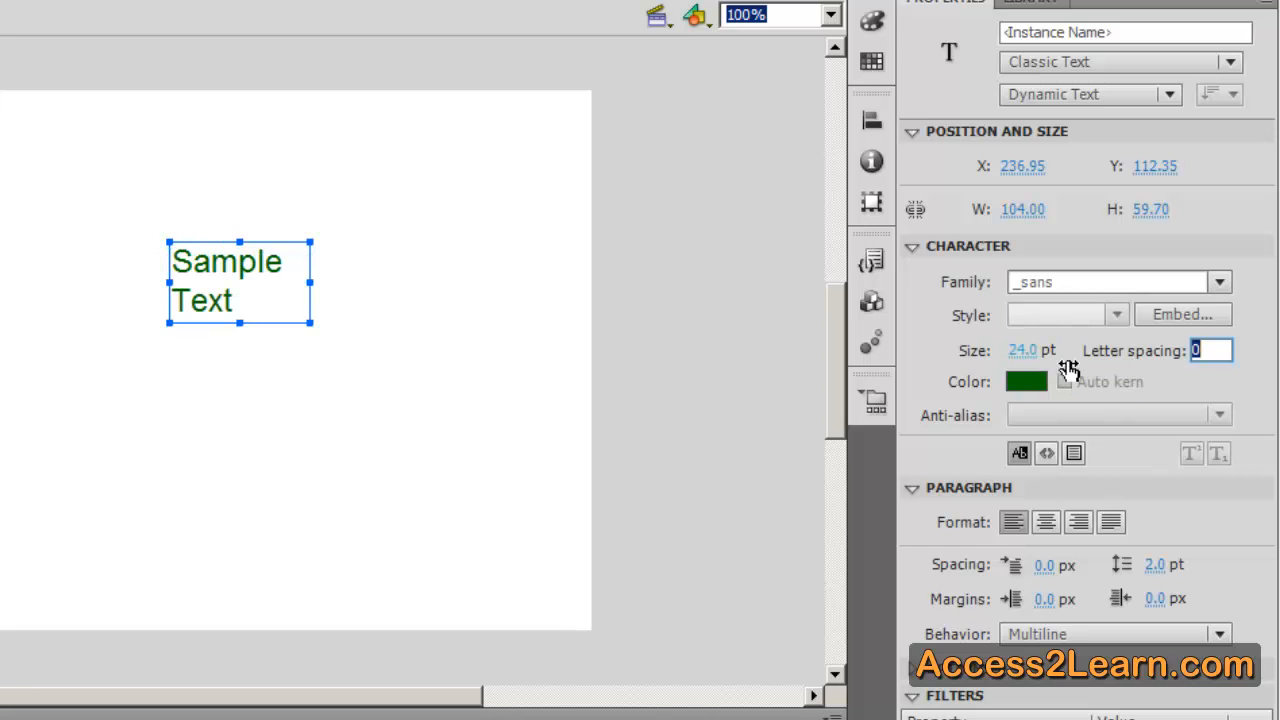
click(1219, 282)
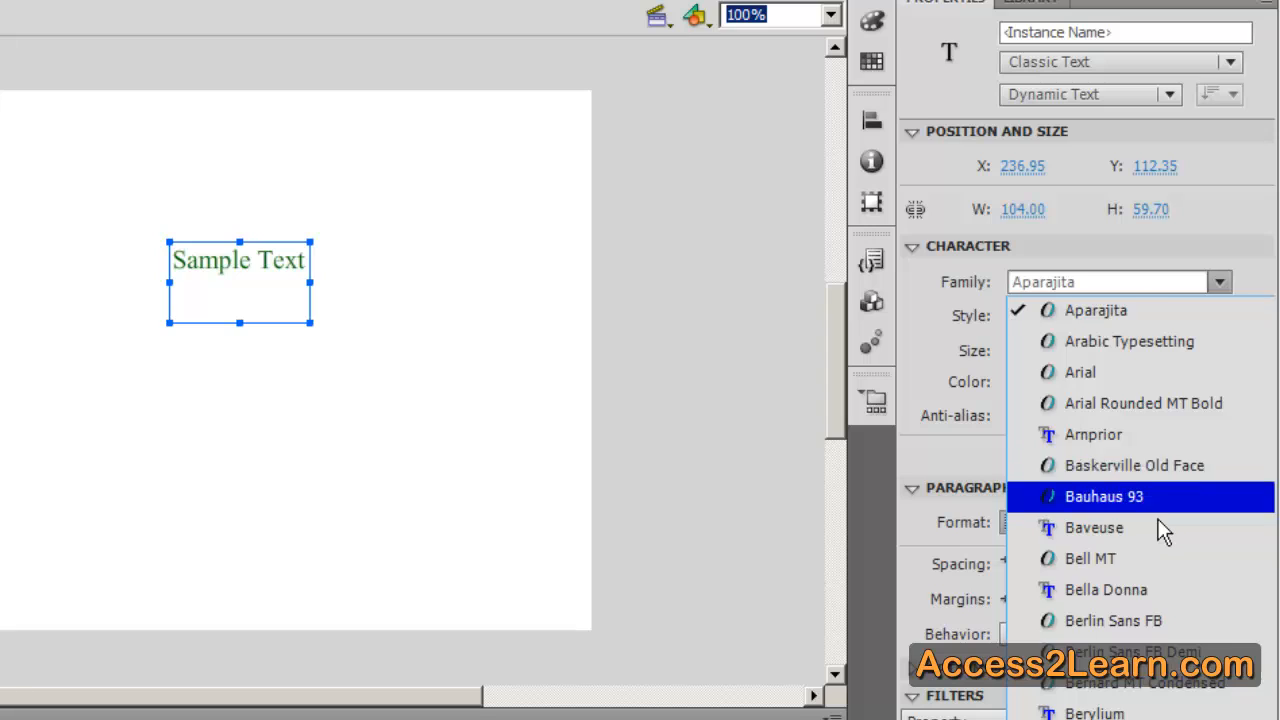
key(Return)
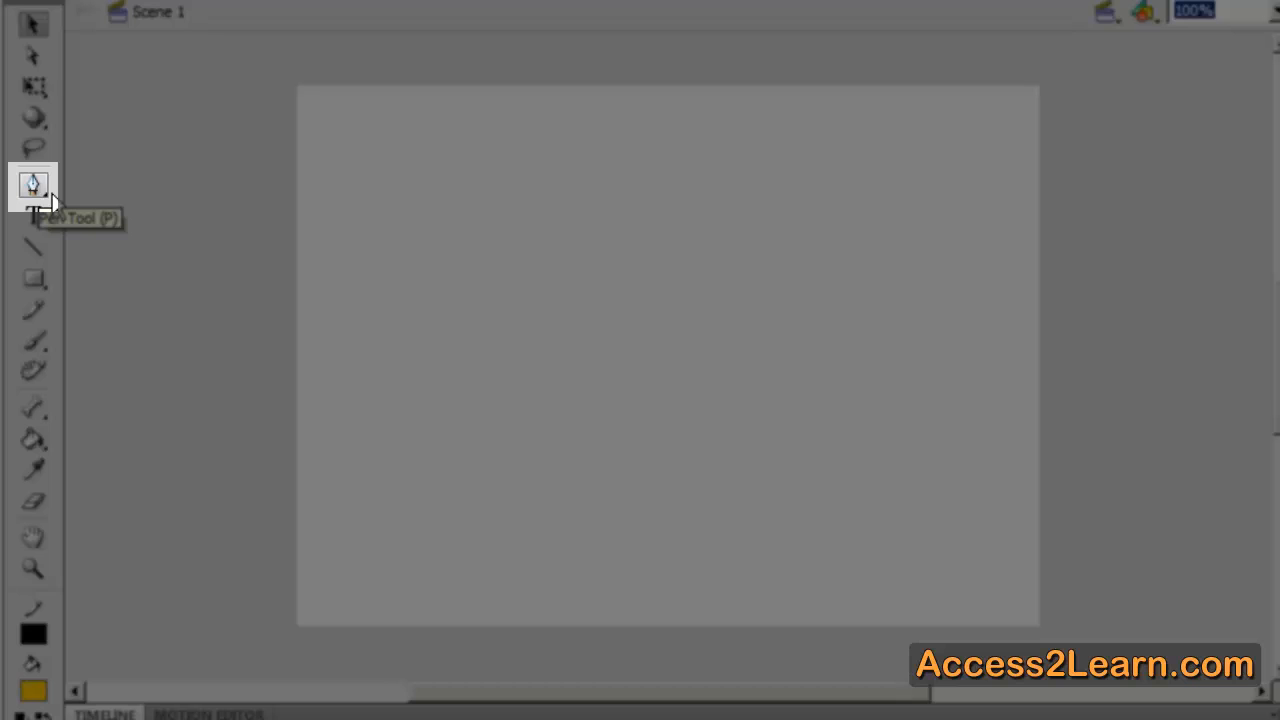
- Draw a closed crescent outline on the stage with the Pen tool and fill it with orange-yellow using the Paint Bucket
click(49, 198)
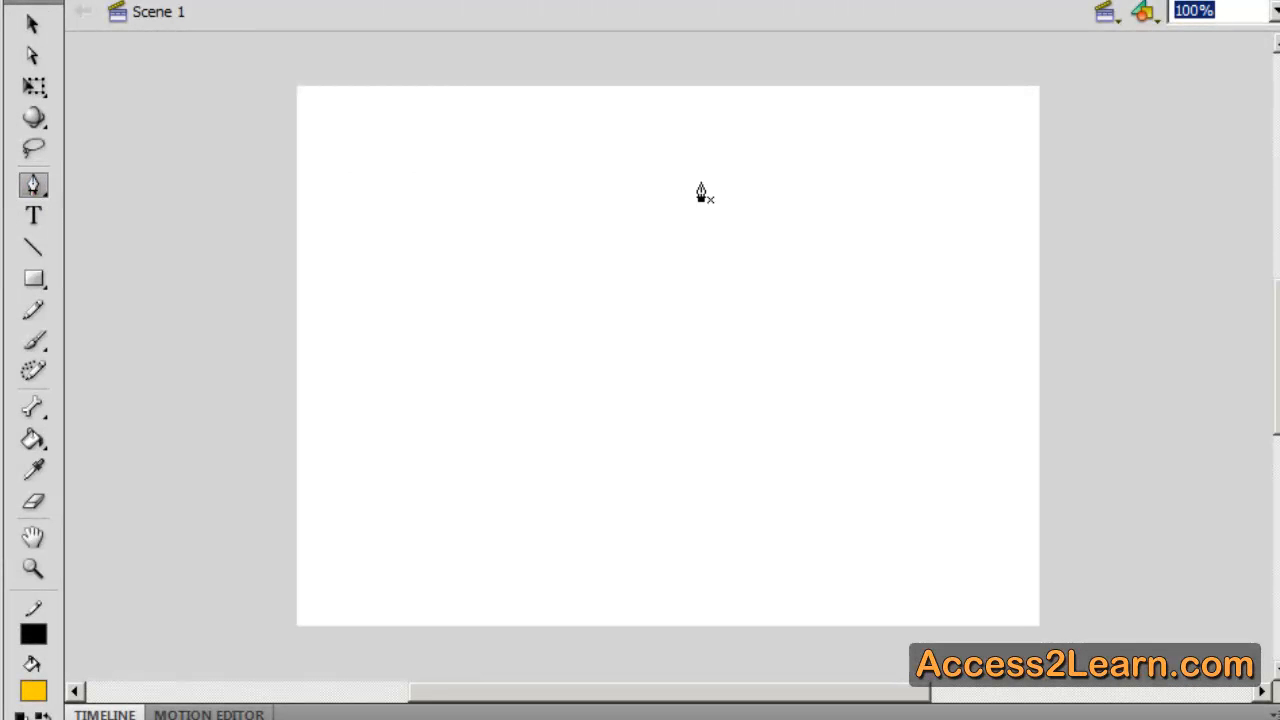
click(696, 182)
drag(541, 414, 708, 551)
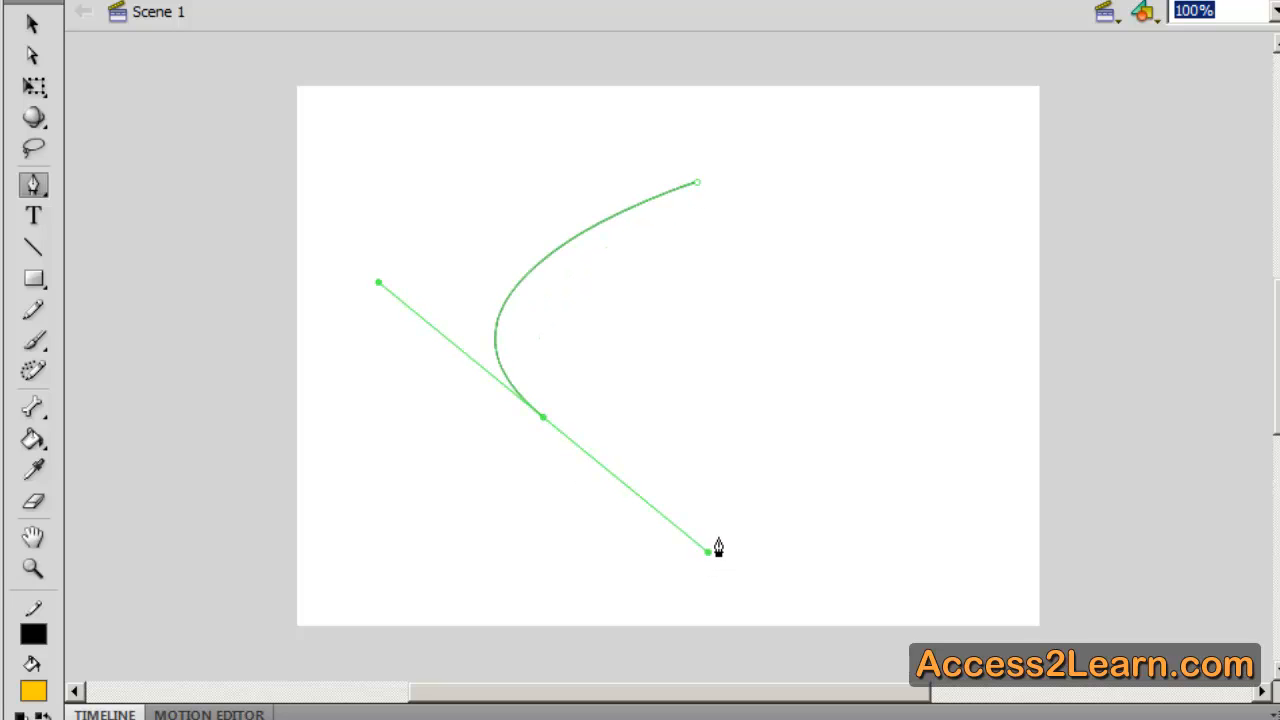
click(705, 528)
mouse_move(696, 182)
mouse_down()
mouse_move(1043, 20)
mouse_move(994, 40)
mouse_up()
key(v)
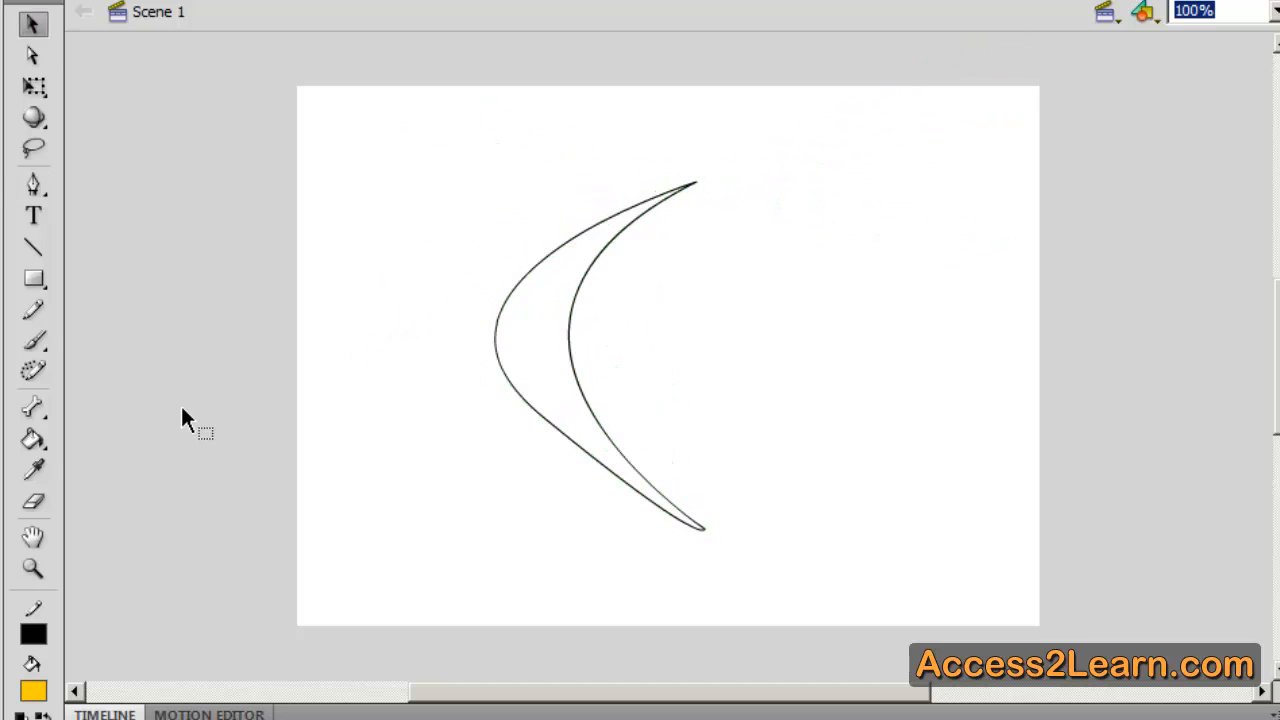
click(51, 455)
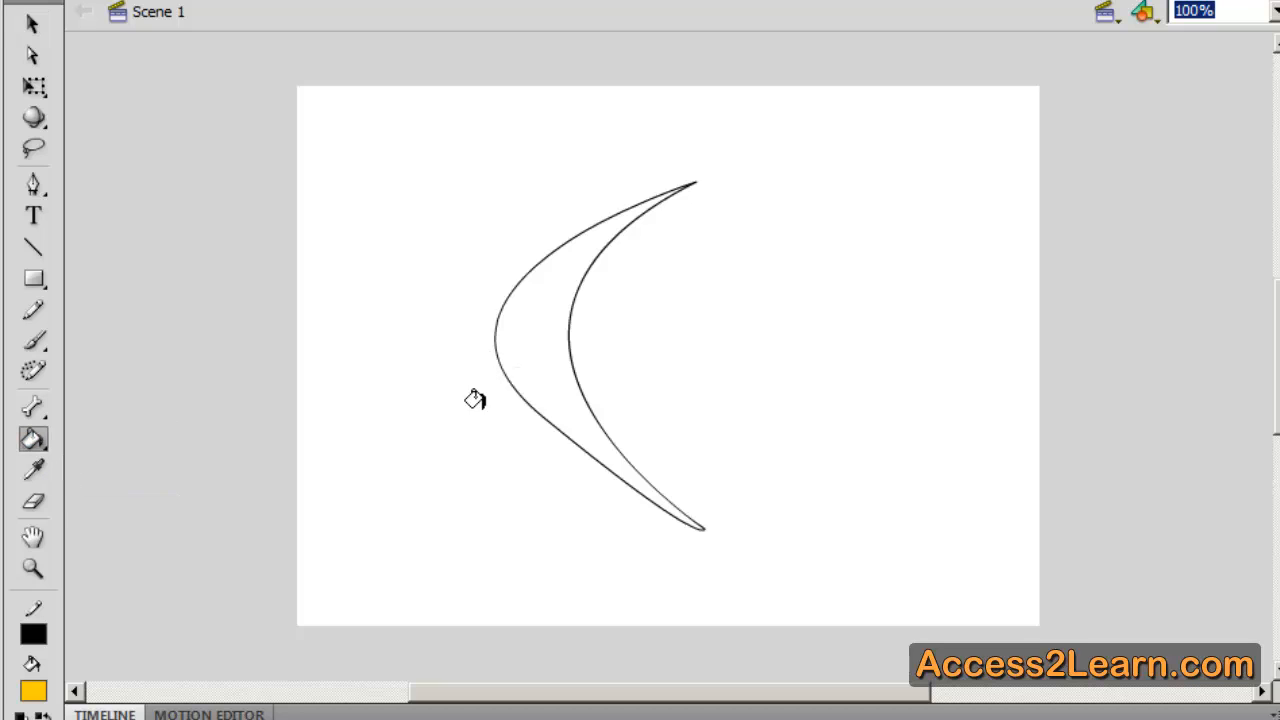
click(529, 336)
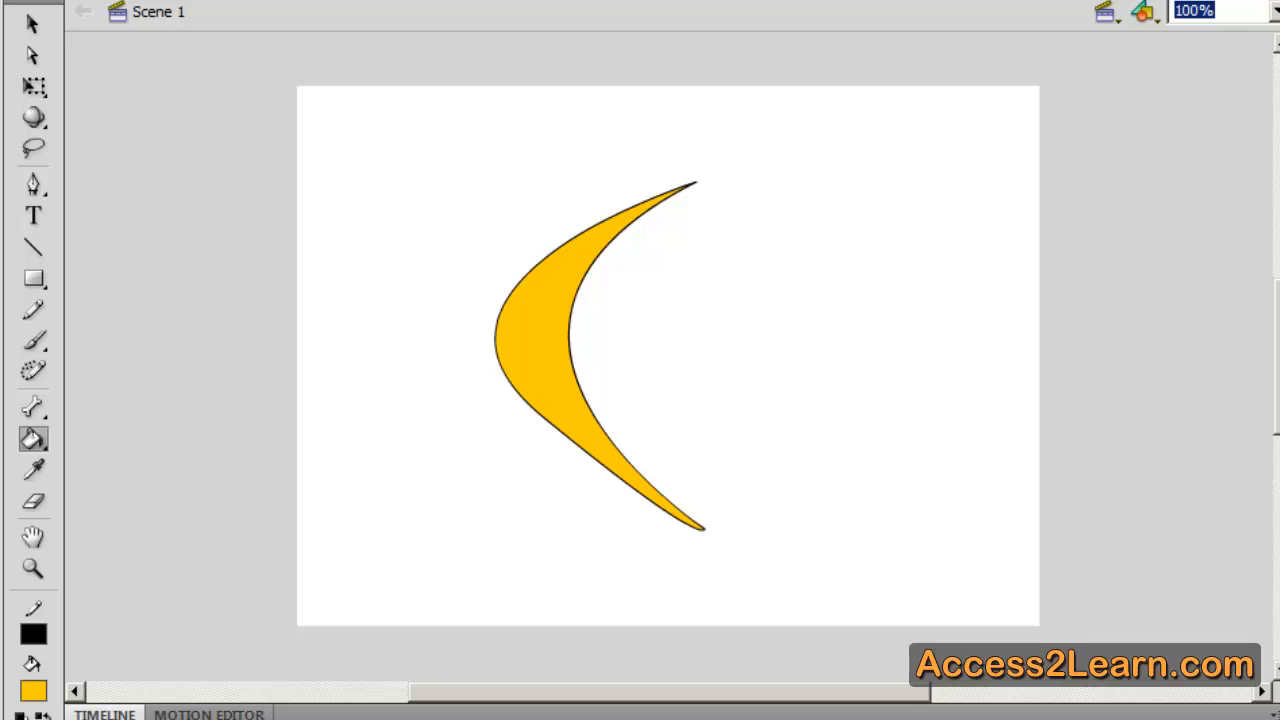